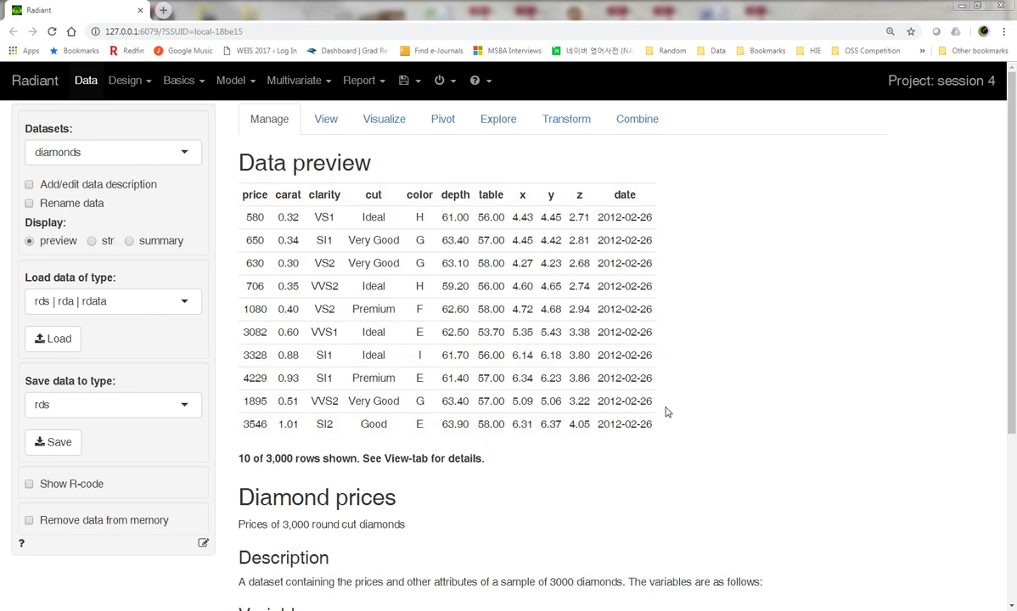
- Set up an OLS regression with price as response and carat, clarity, cut, color as predictors
{"action": "left_click", "coordinate": [236, 79]}
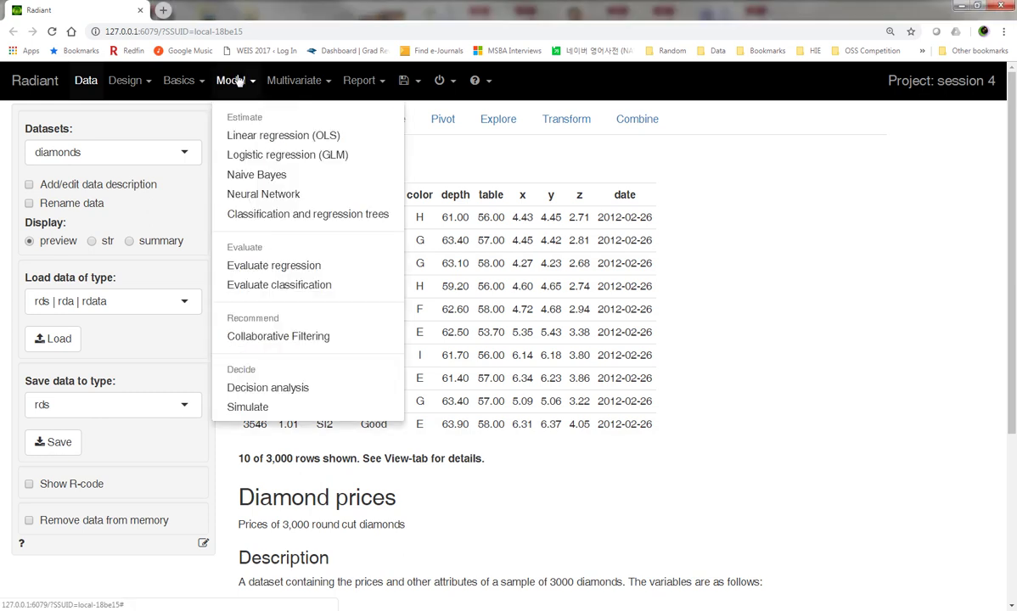
{"action": "left_click", "coordinate": [276, 145]}
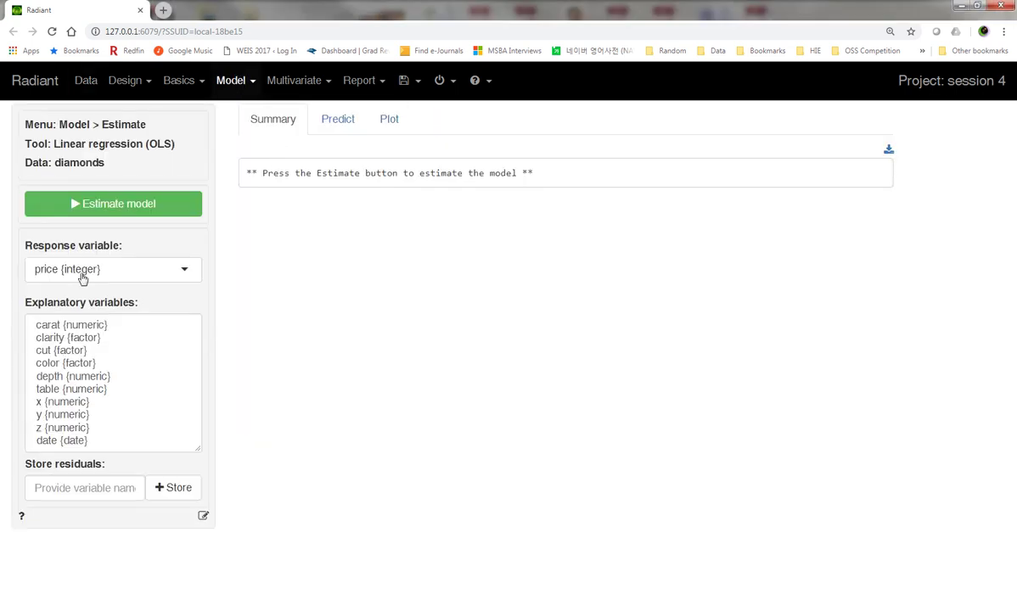
{"action": "left_click", "coordinate": [82, 276]}
{"action": "left_click", "coordinate": [186, 246]}
{"action": "left_click_drag", "start_coordinate": [100, 326], "coordinate": [79, 367]}
- Estimate the model, review its coefficients (R-squared 0.925), then return to the diamonds data preview
{"action": "left_click", "coordinate": [118, 214]}
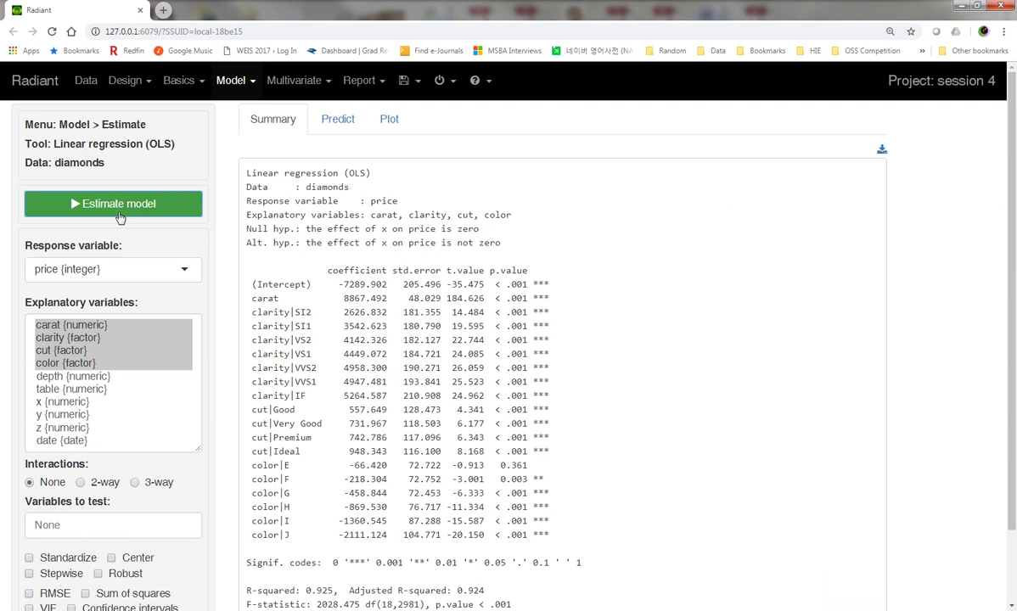
{"action": "scroll", "coordinate": [710, 310], "scroll_direction": "down", "scroll_amount": 1}
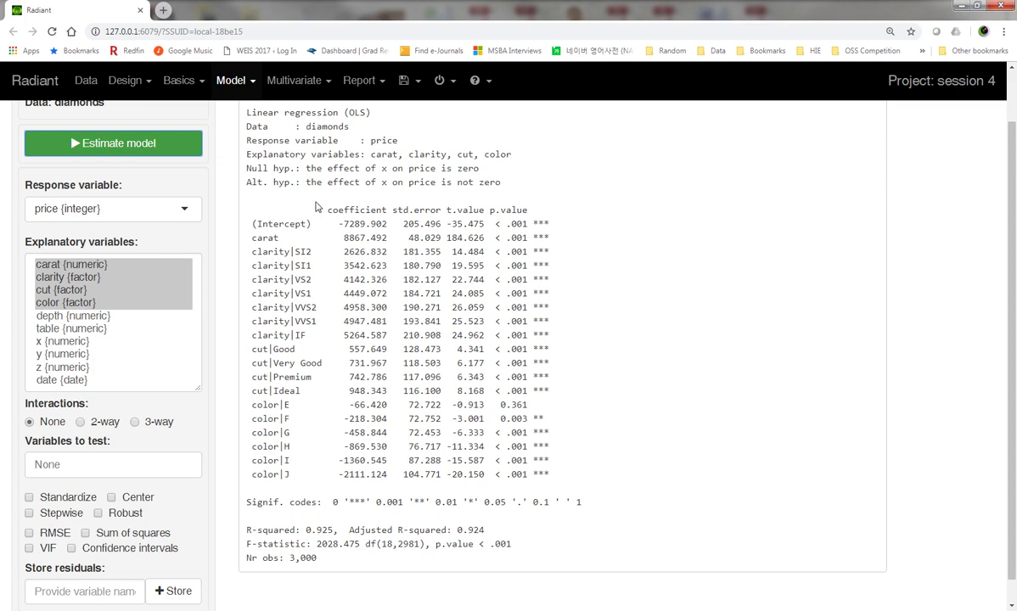
{"action": "scroll", "coordinate": [319, 395], "scroll_direction": "up", "scroll_amount": 1}
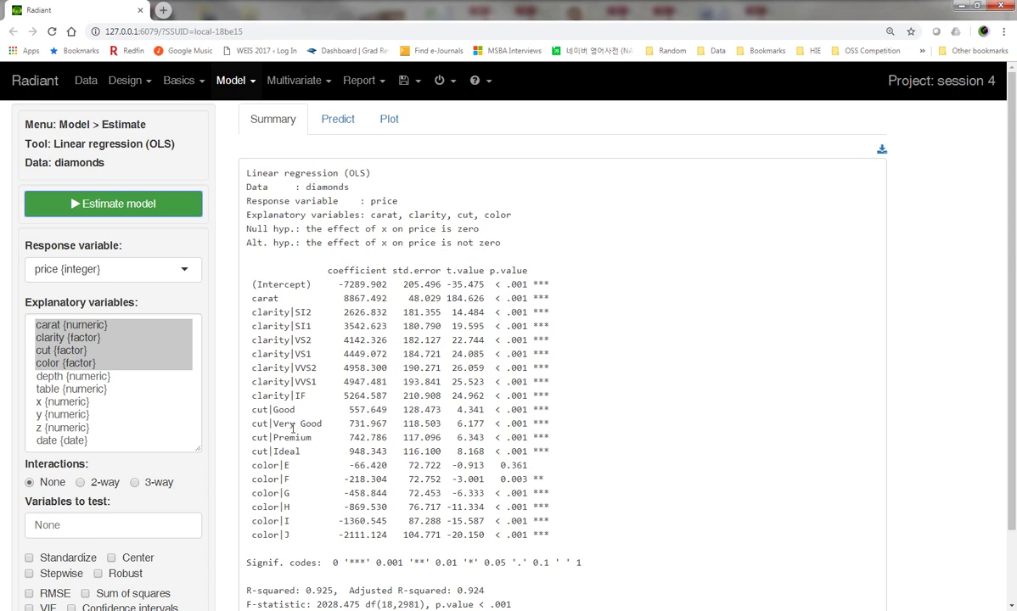
{"action": "left_click", "coordinate": [86, 81]}
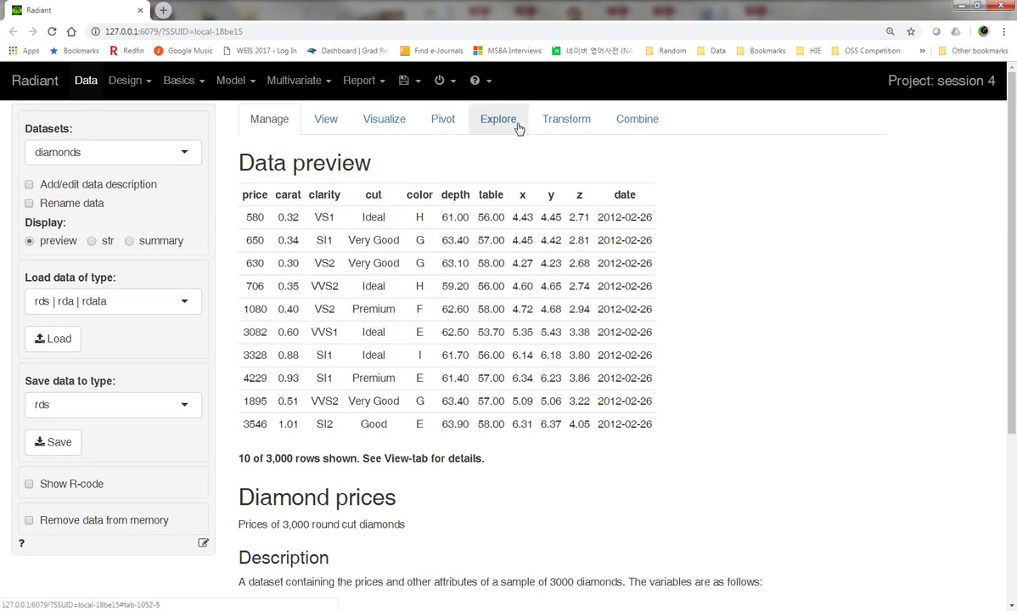
- Show only the cut column in the data table, sorted so Fair rows come first
{"action": "left_click", "coordinate": [322, 127]}
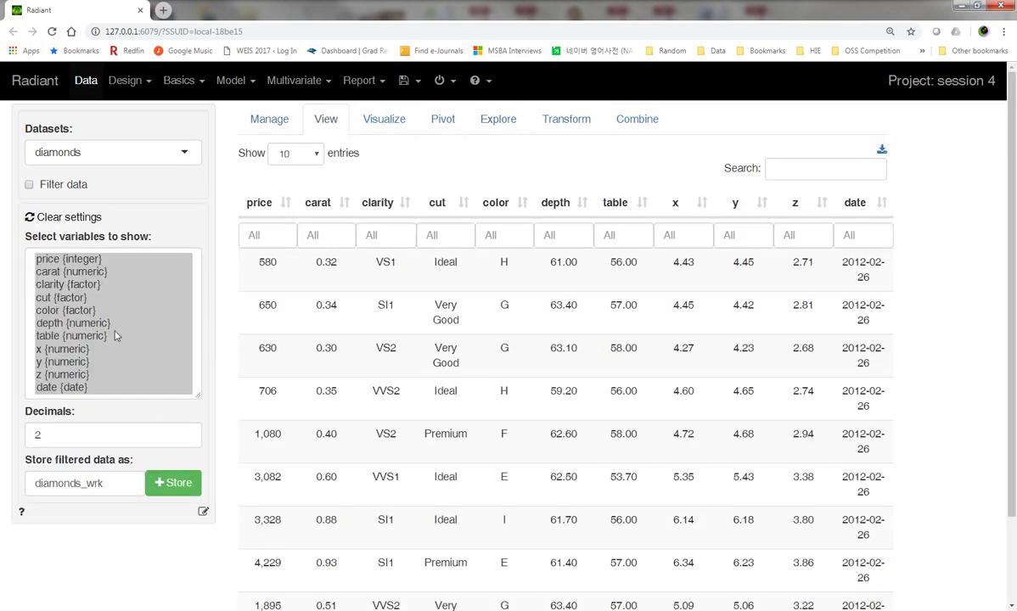
{"action": "left_click", "coordinate": [72, 284]}
{"action": "left_click", "coordinate": [71, 298]}
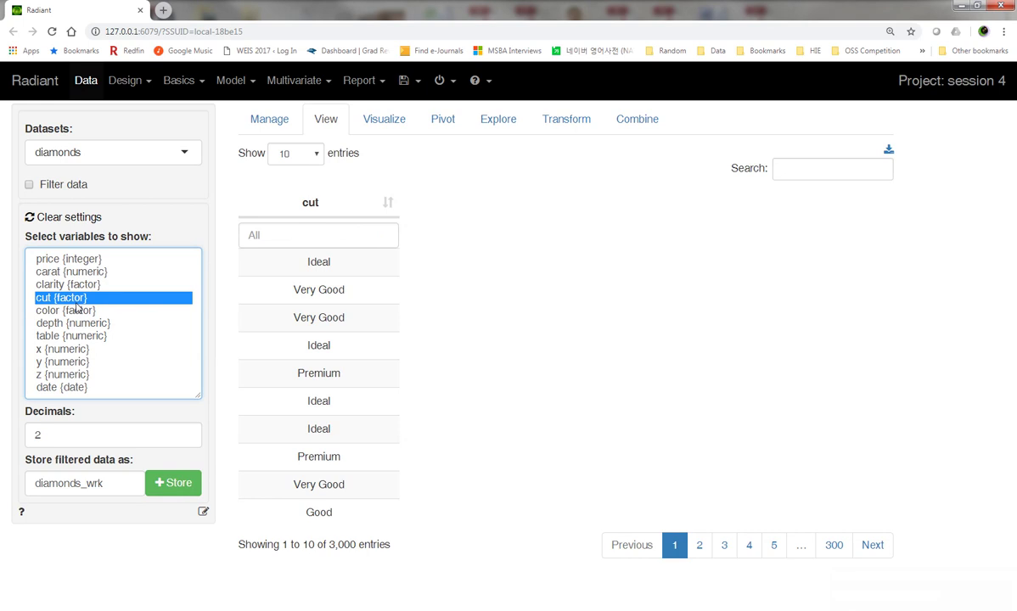
{"action": "left_click", "coordinate": [395, 204]}
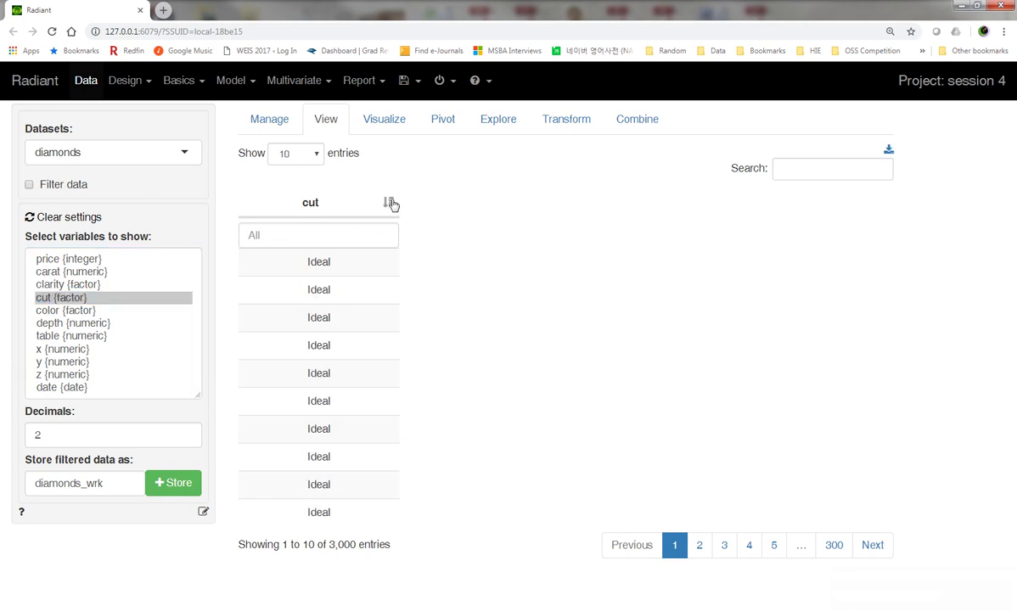
{"action": "left_click", "coordinate": [390, 202]}
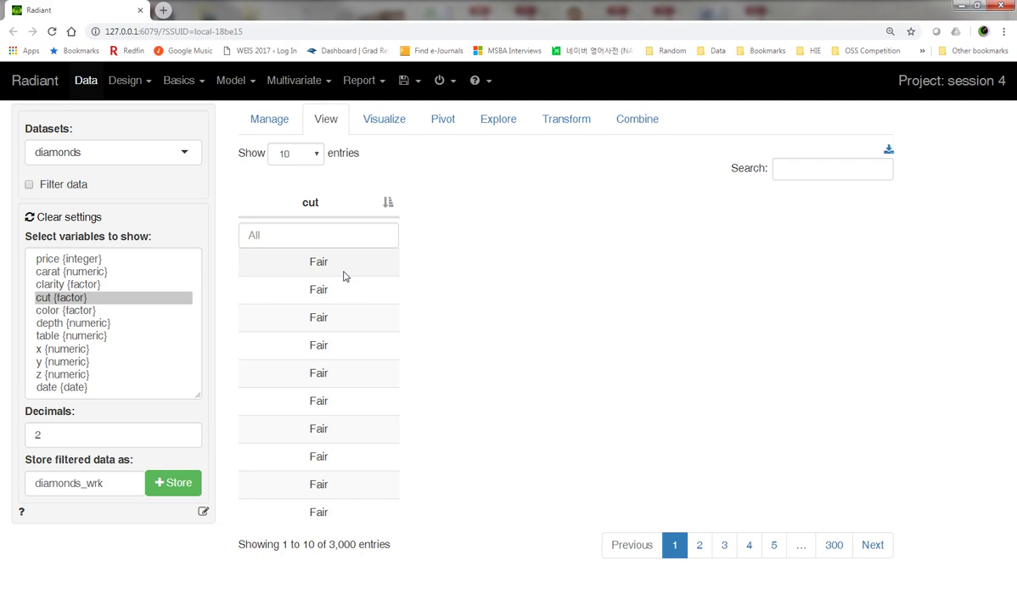
- Revisit the linear regression results, then return to the diamonds data table view
{"action": "left_click", "coordinate": [239, 84]}
{"action": "left_click", "coordinate": [257, 131]}
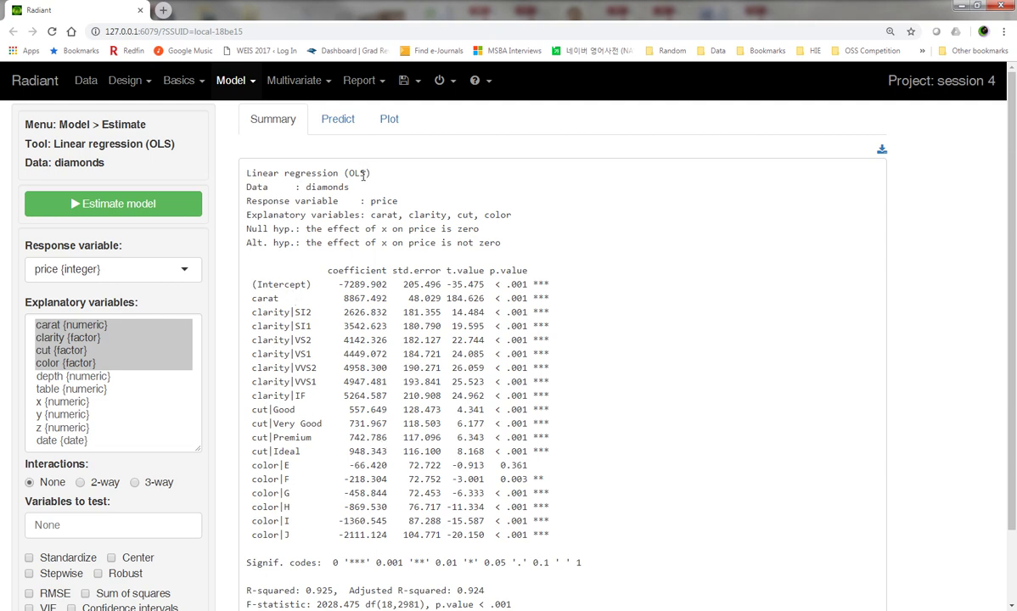
{"action": "left_click", "coordinate": [86, 82]}
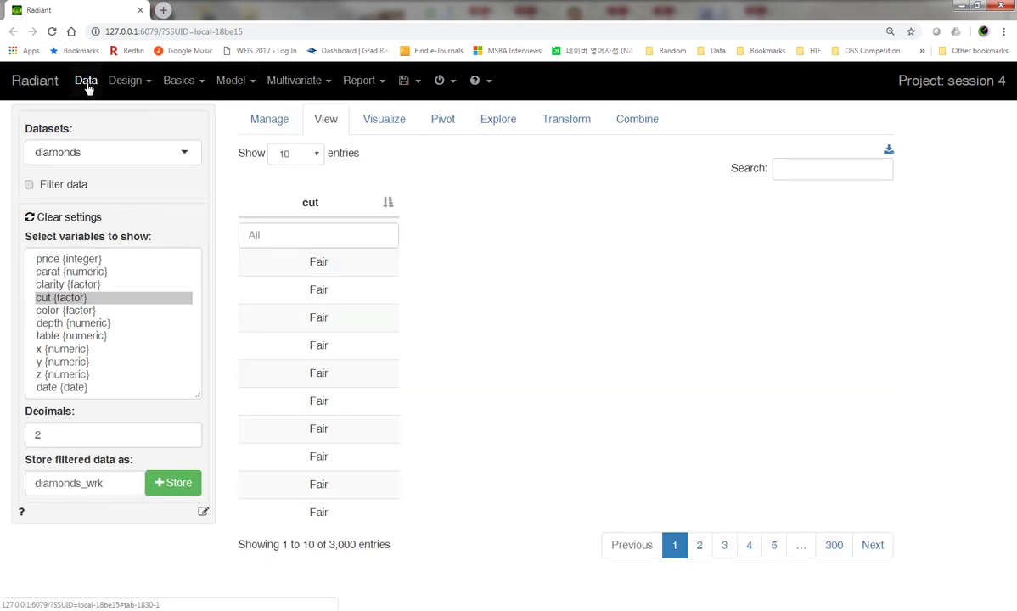
- Reorder cut levels to Ideal, Fair, Good, Very Good, Premium with Remove/reorder levels and store them
{"action": "left_click", "coordinate": [565, 120]}
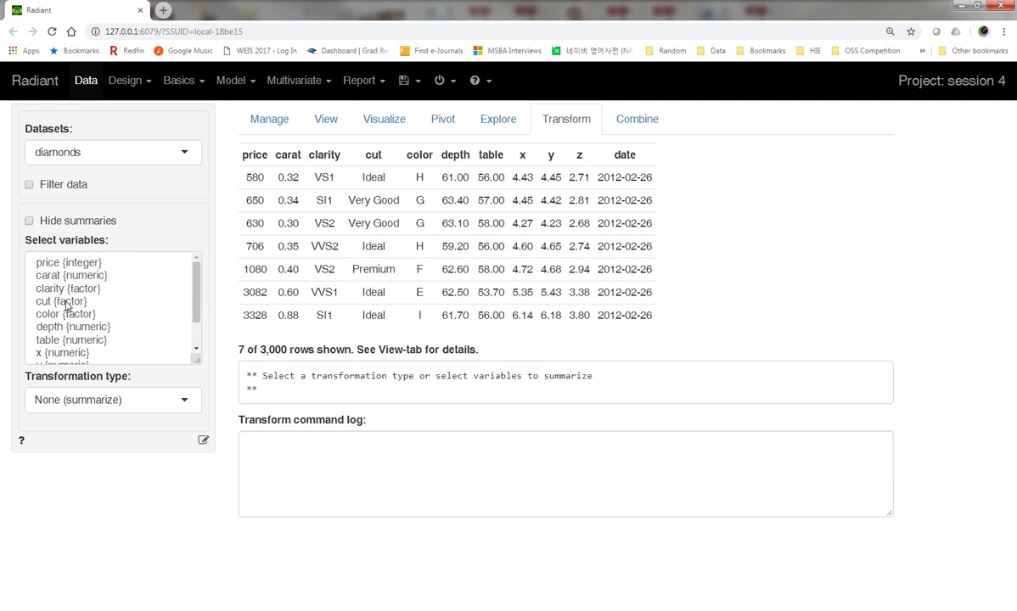
{"action": "left_click", "coordinate": [68, 302]}
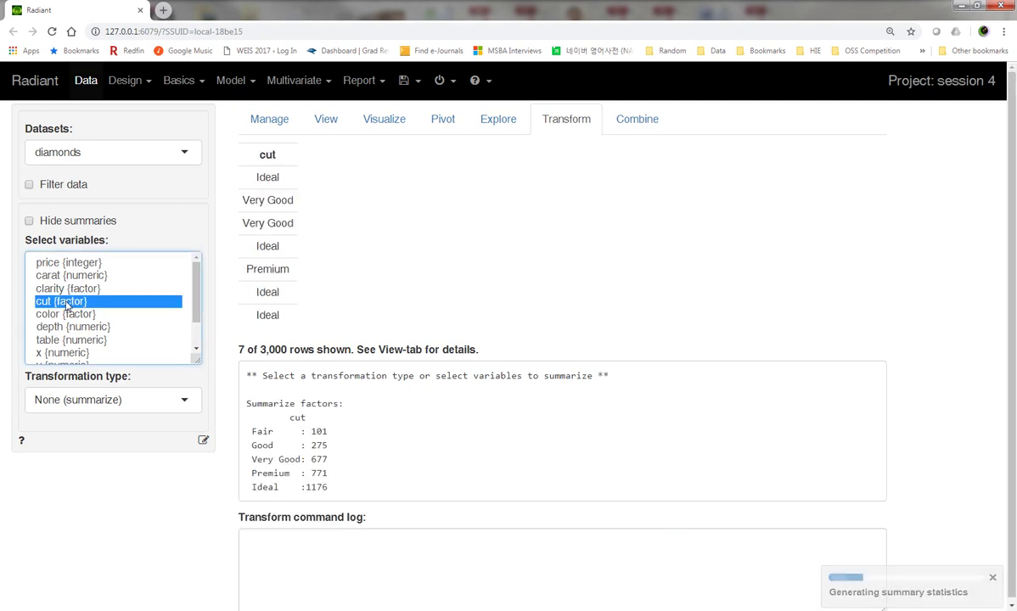
{"action": "left_click", "coordinate": [163, 400]}
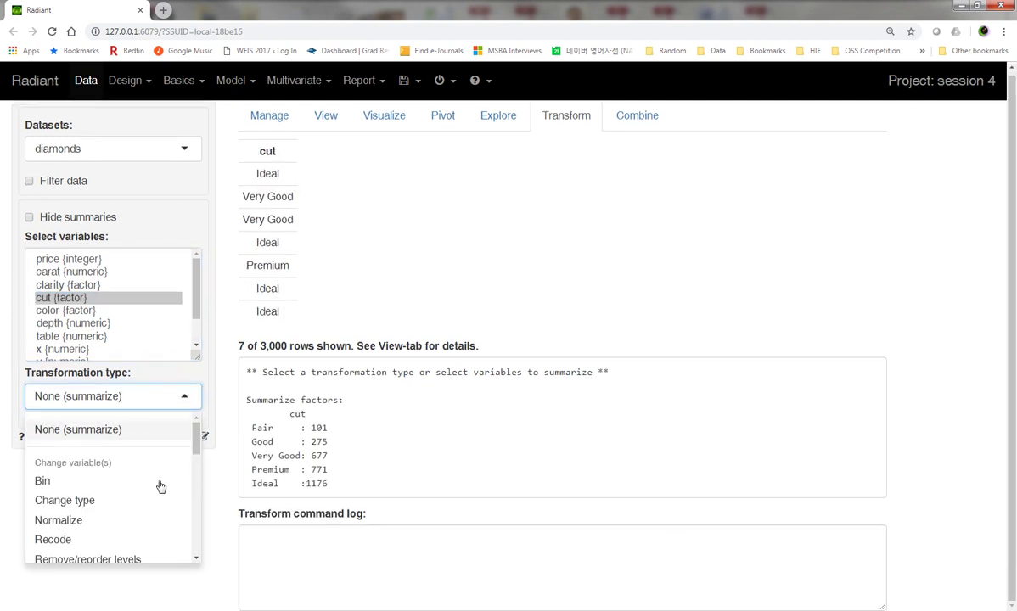
{"action": "scroll", "coordinate": [148, 458], "scroll_direction": "down", "scroll_amount": 2}
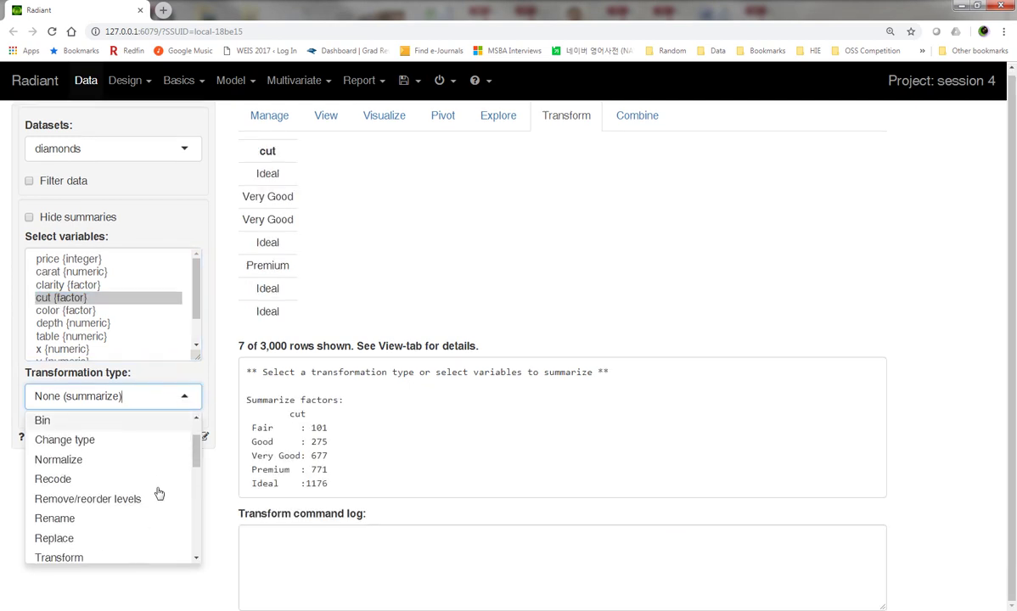
{"action": "left_click", "coordinate": [99, 501]}
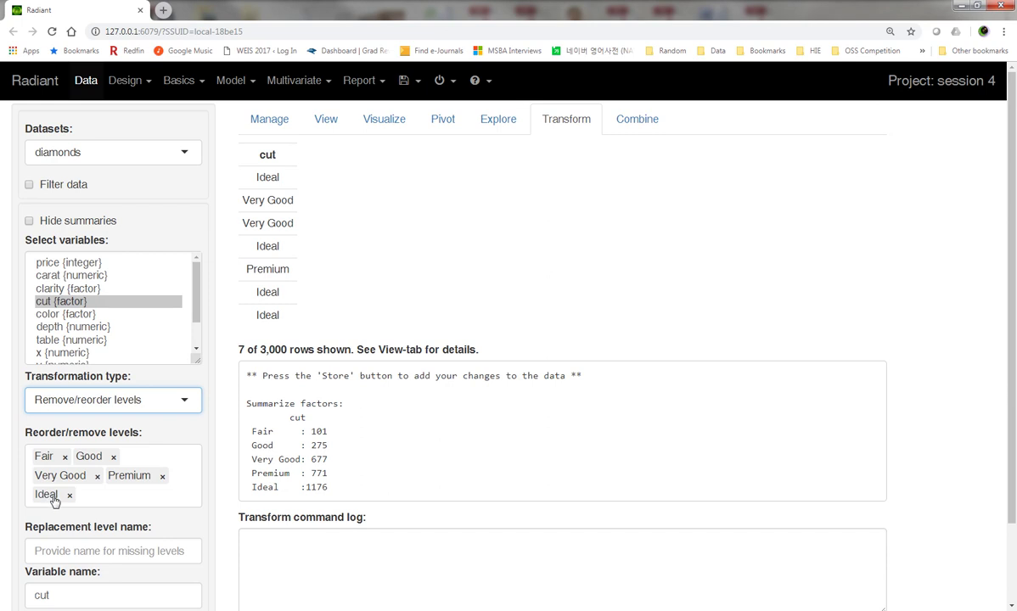
{"action": "left_click_drag", "start_coordinate": [53, 500], "coordinate": [49, 463]}
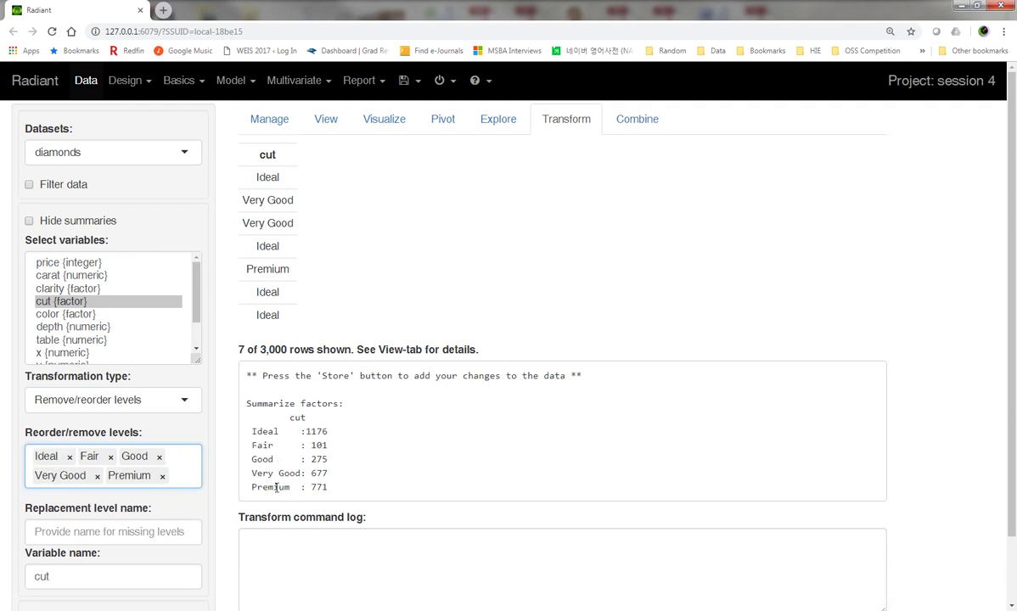
{"action": "scroll", "coordinate": [254, 489], "scroll_direction": "down", "scroll_amount": 1}
{"action": "left_click", "coordinate": [170, 568]}
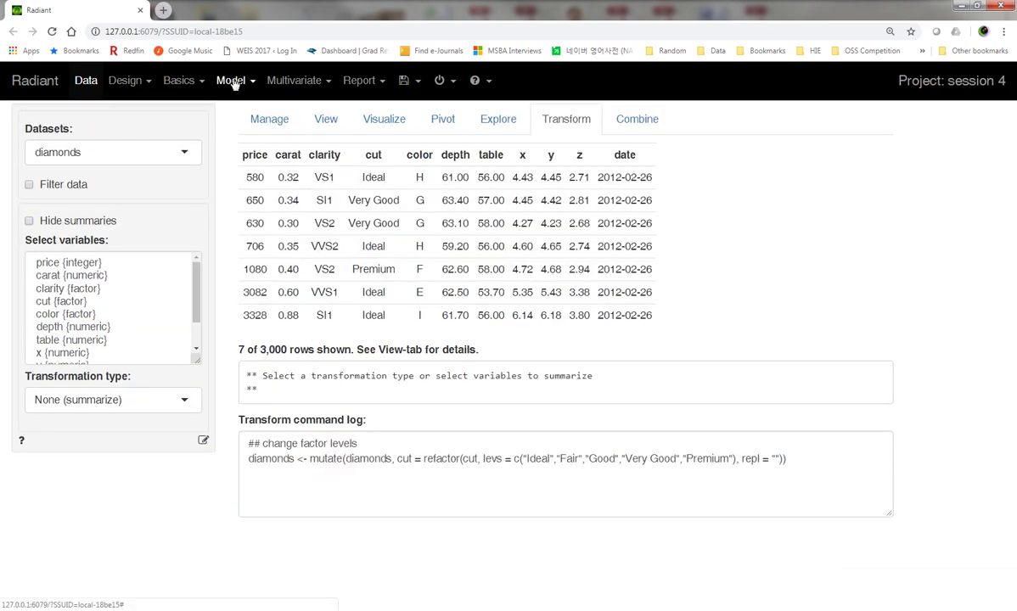
- Reopen the regression and review cut coefficients against Ideal, Fair −948.343 through Premium −205.557
{"action": "left_click", "coordinate": [232, 81]}
{"action": "left_click", "coordinate": [247, 120]}
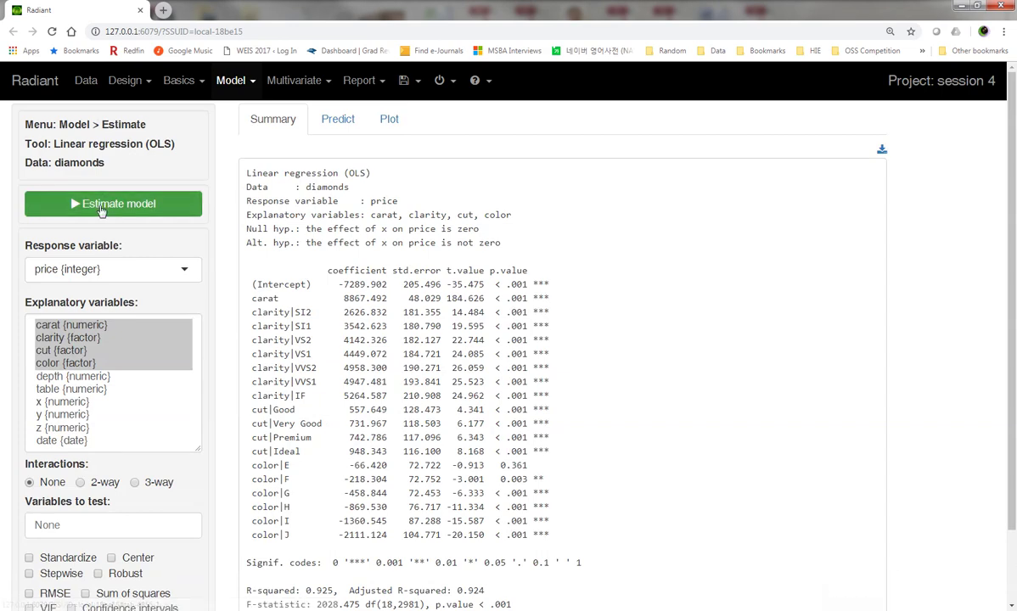
{"action": "scroll", "coordinate": [625, 367], "scroll_direction": "down", "scroll_amount": 1}
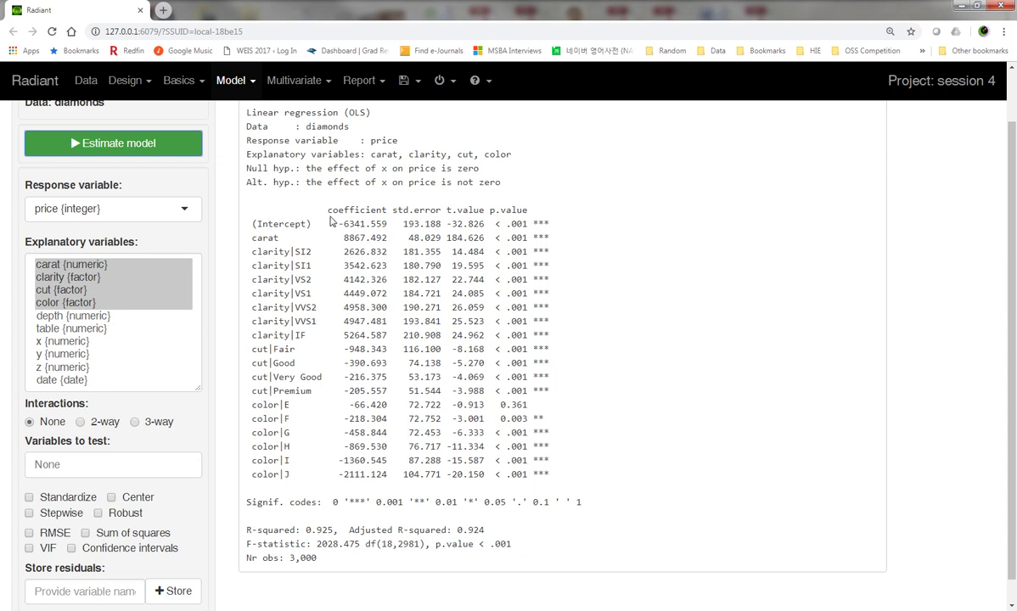
{"action": "scroll", "coordinate": [478, 326], "scroll_direction": "up", "scroll_amount": 1}
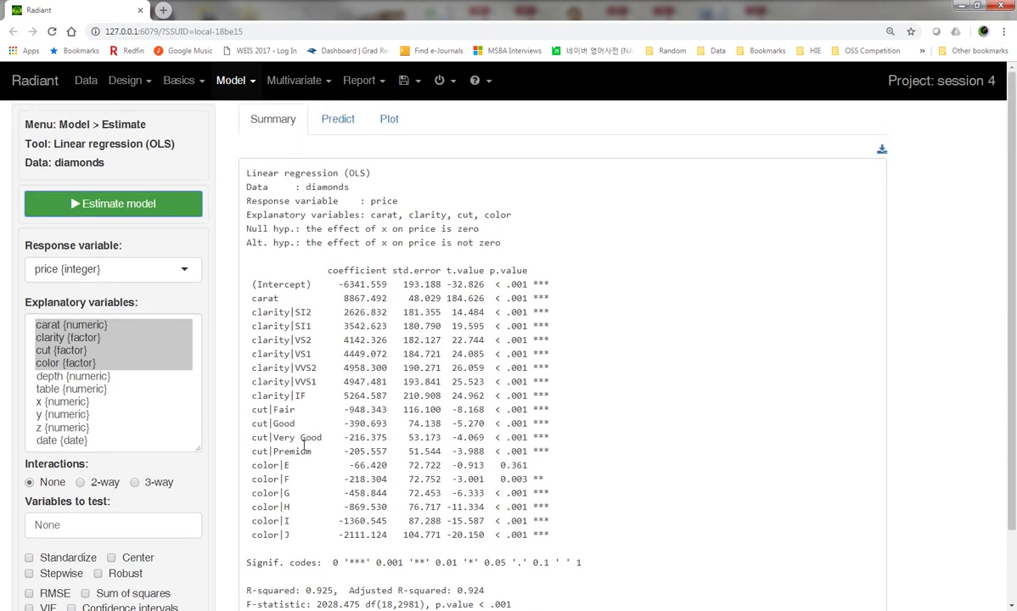
{"action": "scroll", "coordinate": [300, 436], "scroll_direction": "down", "scroll_amount": 1}
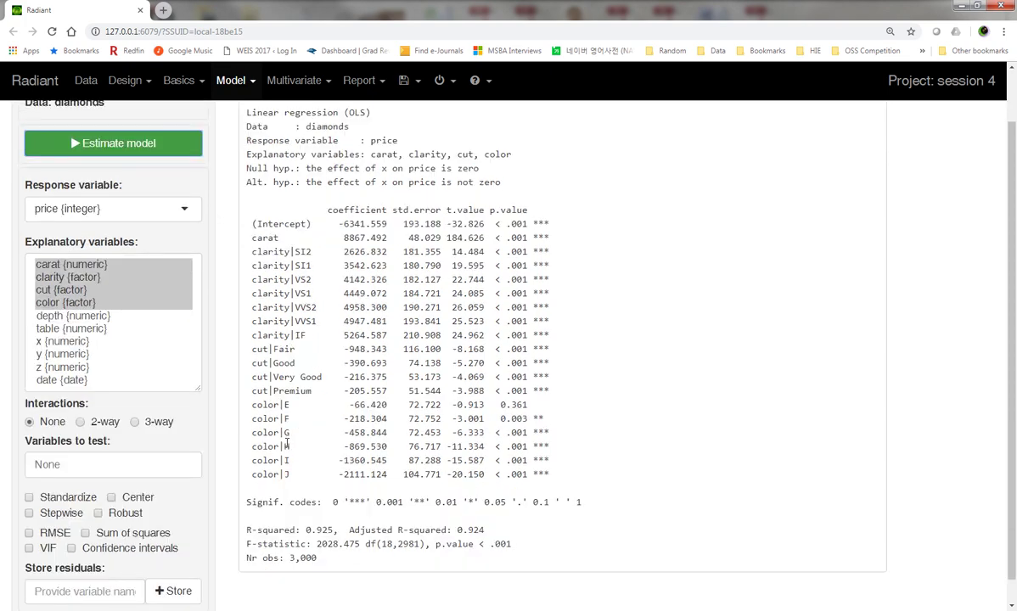